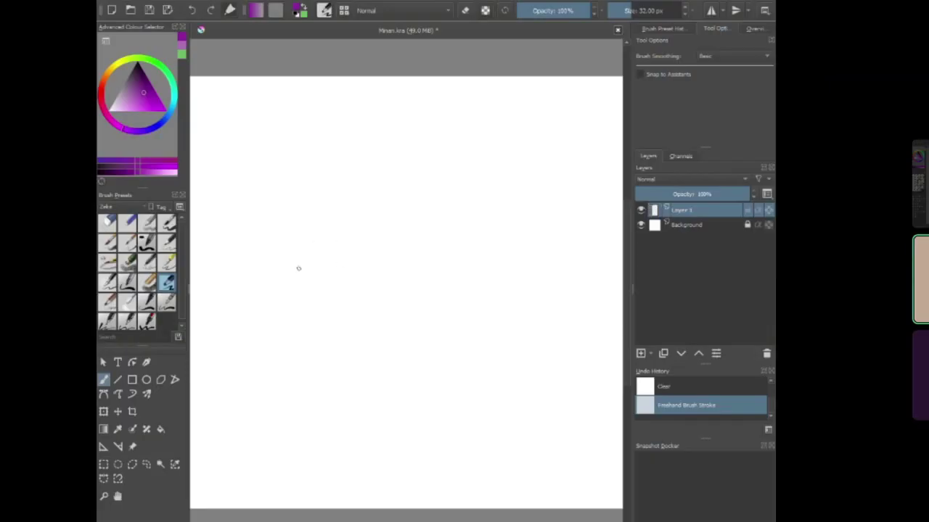
# Sketch the rounded outline of the bowl haircut with a small tuft on top.
pyautogui.moveTo(298, 259)
pyautogui.mouseDown()
pyautogui.moveTo(295, 276)
pyautogui.moveTo(340, 253)
pyautogui.moveTo(364, 263)
pyautogui.moveTo(312, 215)
pyautogui.moveTo(274, 259)
pyautogui.moveTo(281, 292)
pyautogui.moveTo(292, 289)
pyautogui.mouseUp()
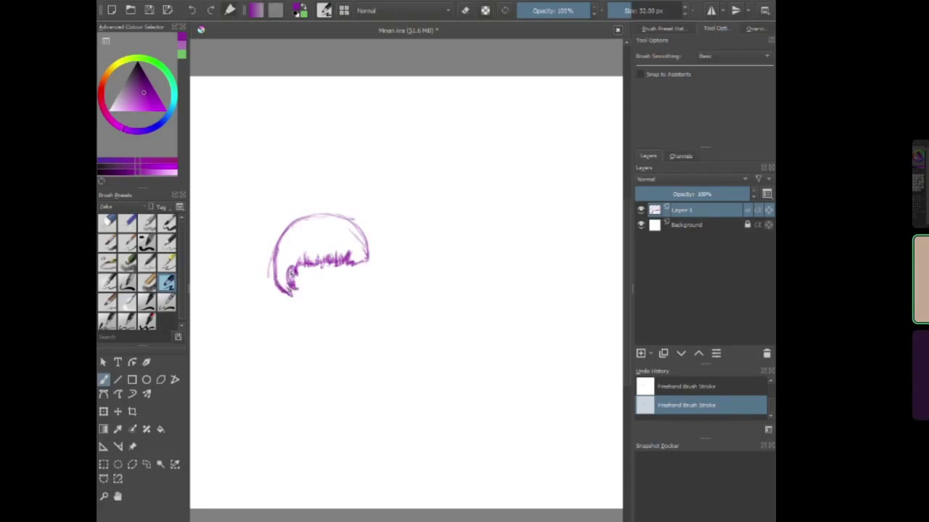
pyautogui.moveTo(292, 219)
pyautogui.mouseDown()
pyautogui.moveTo(266, 217)
pyautogui.moveTo(290, 214)
pyautogui.mouseUp()
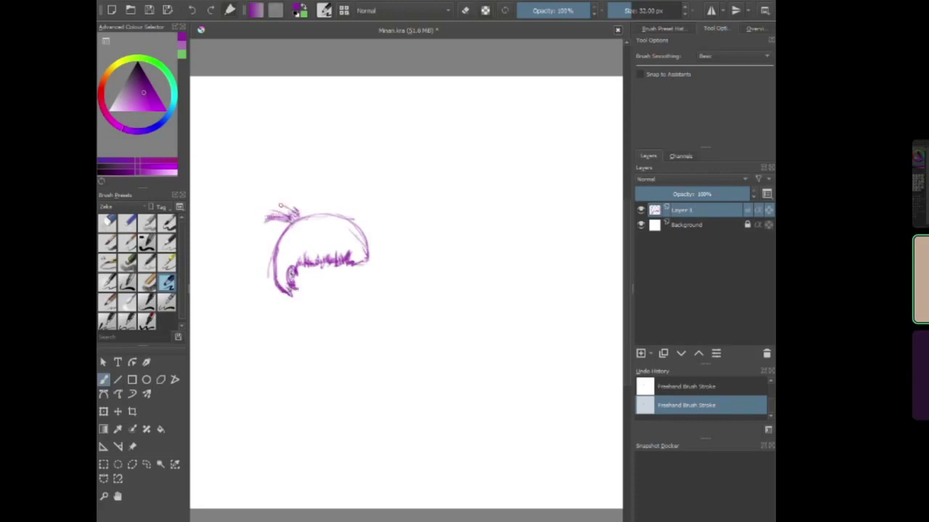
pyautogui.press('e')
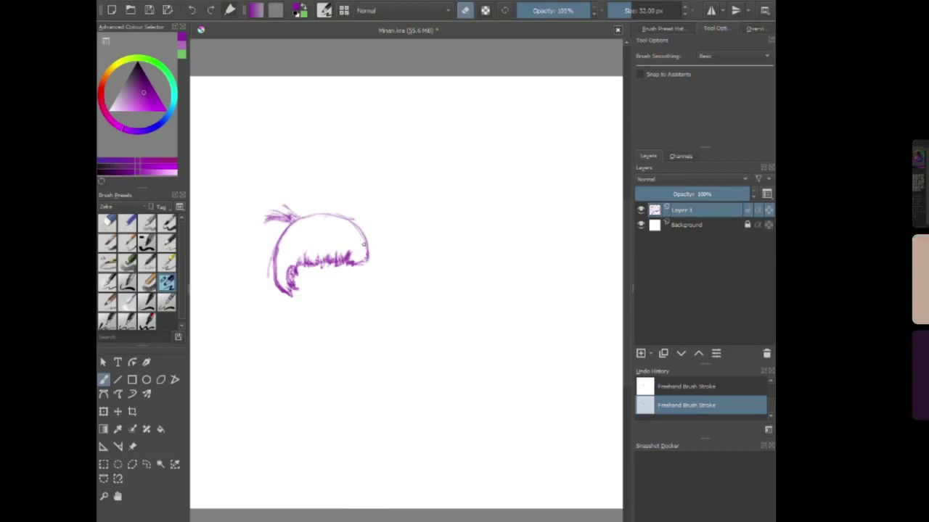
pyautogui.press('e')
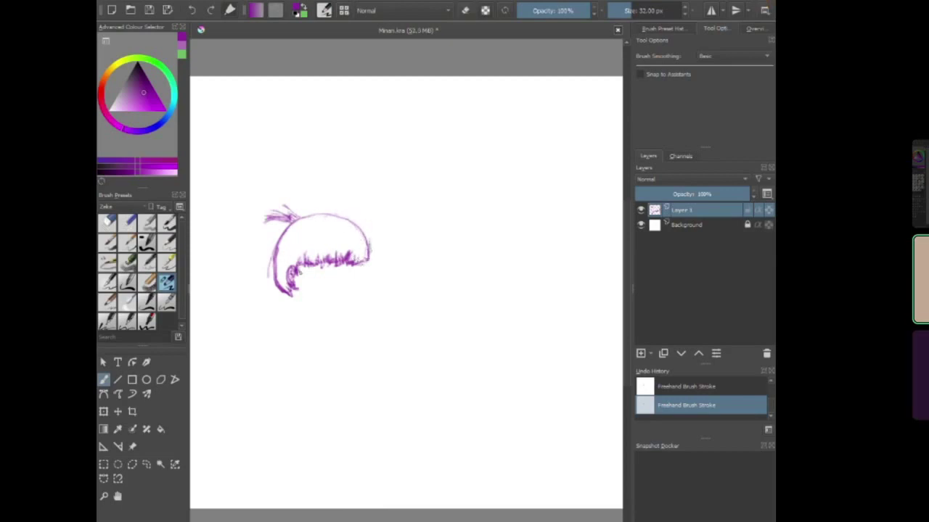
# Thicken the hair's left edge and fill the haircut with vertical strand strokes.
pyautogui.moveTo(296, 286); pyautogui.dragTo(282, 291)
pyautogui.moveTo(276, 248); pyautogui.dragTo(283, 289)
pyautogui.moveTo(288, 231)
pyautogui.mouseDown()
pyautogui.moveTo(280, 291)
pyautogui.moveTo(287, 265)
pyautogui.moveTo(284, 277)
pyautogui.mouseUp()
pyautogui.moveTo(311, 221)
pyautogui.mouseDown()
pyautogui.moveTo(298, 264)
pyautogui.moveTo(323, 263)
pyautogui.mouseUp()
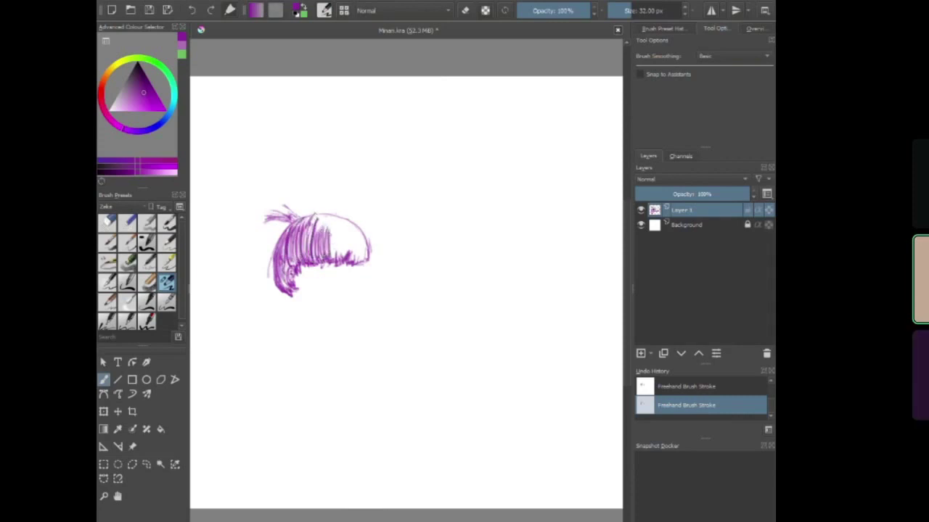
pyautogui.moveTo(338, 223)
pyautogui.mouseDown()
pyautogui.moveTo(331, 261)
pyautogui.moveTo(348, 263)
pyautogui.mouseUp()
pyautogui.moveTo(365, 232); pyautogui.dragTo(360, 258)
pyautogui.moveTo(301, 216); pyautogui.dragTo(316, 242)
pyautogui.moveTo(315, 215); pyautogui.dragTo(335, 237)
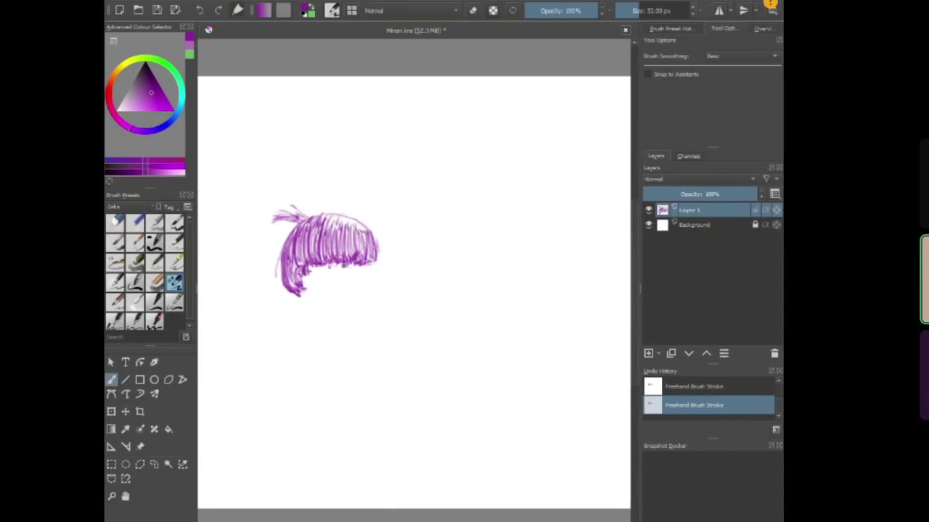
# Darken the bottom edge of the girl's bangs.
pyautogui.moveTo(364, 267)
pyautogui.mouseDown()
pyautogui.moveTo(336, 272)
pyautogui.moveTo(367, 273)
pyautogui.mouseUp()
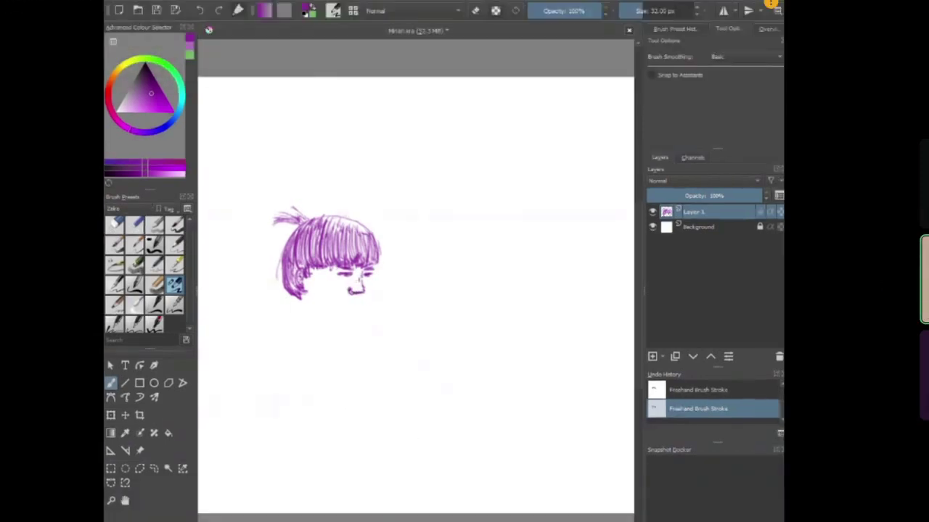
pyautogui.press('e')
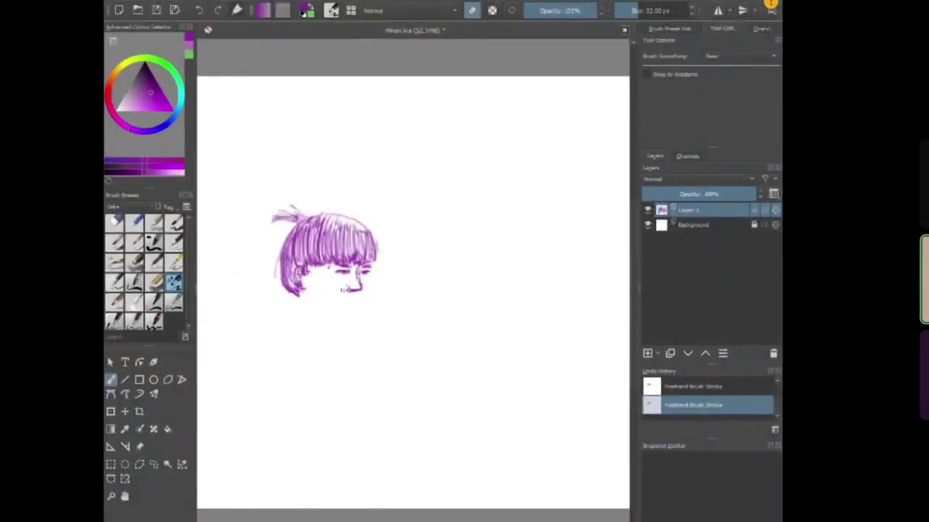
pyautogui.press('e')
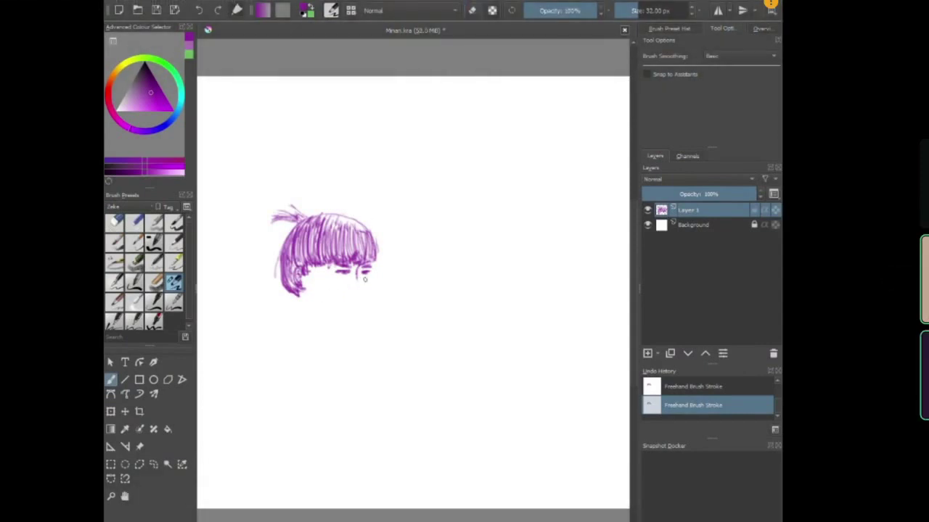
# Sketch the girl's eyes, nose and mouth below the bangs.
pyautogui.moveTo(356, 268)
pyautogui.mouseDown()
pyautogui.moveTo(355, 316)
pyautogui.moveTo(331, 314)
pyautogui.mouseUp()
pyautogui.moveTo(344, 282); pyautogui.dragTo(356, 297)
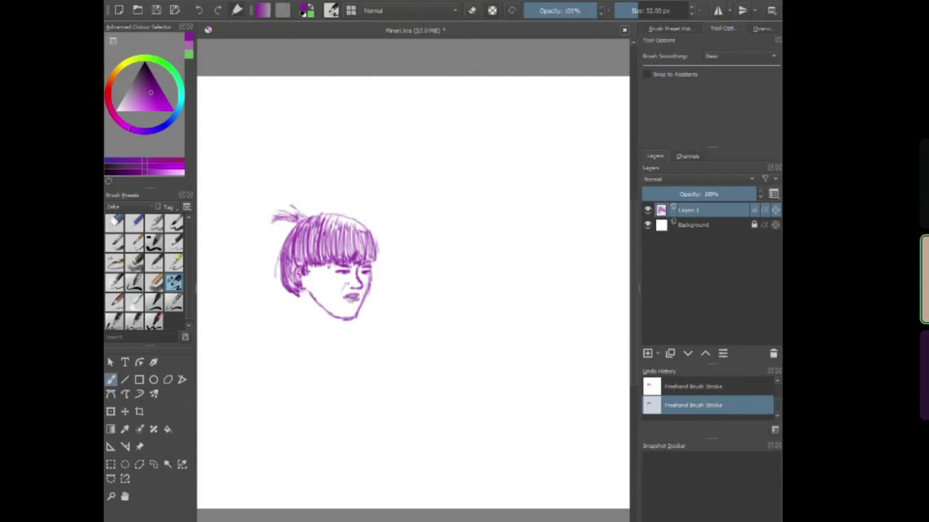
pyautogui.press('e')
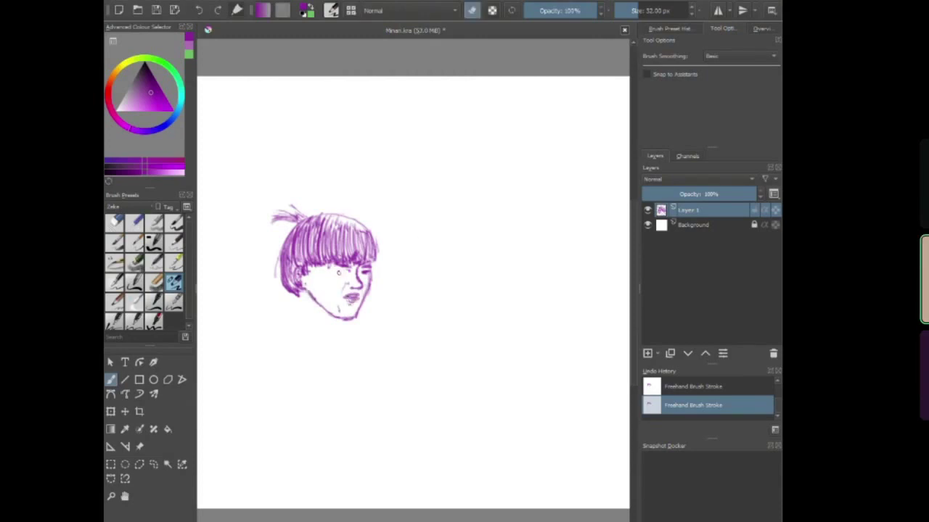
pyautogui.press('e')
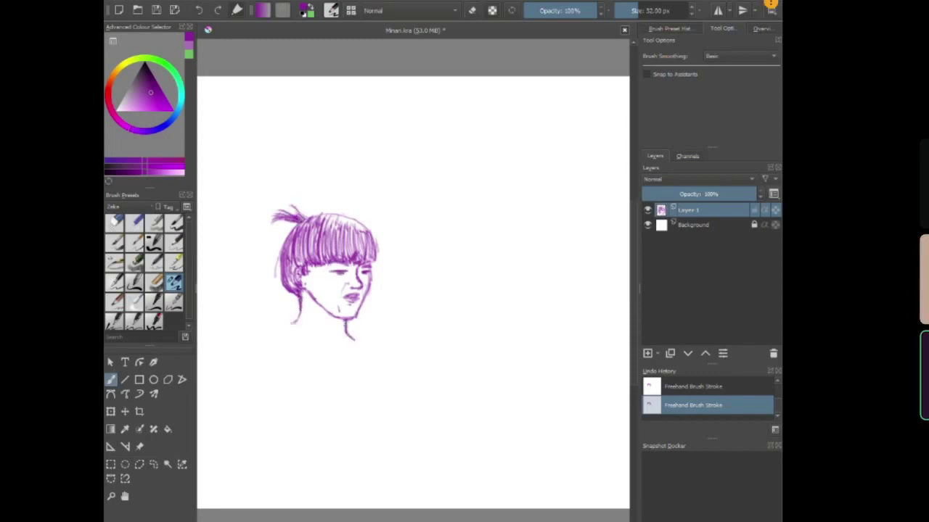
pyautogui.press('e')
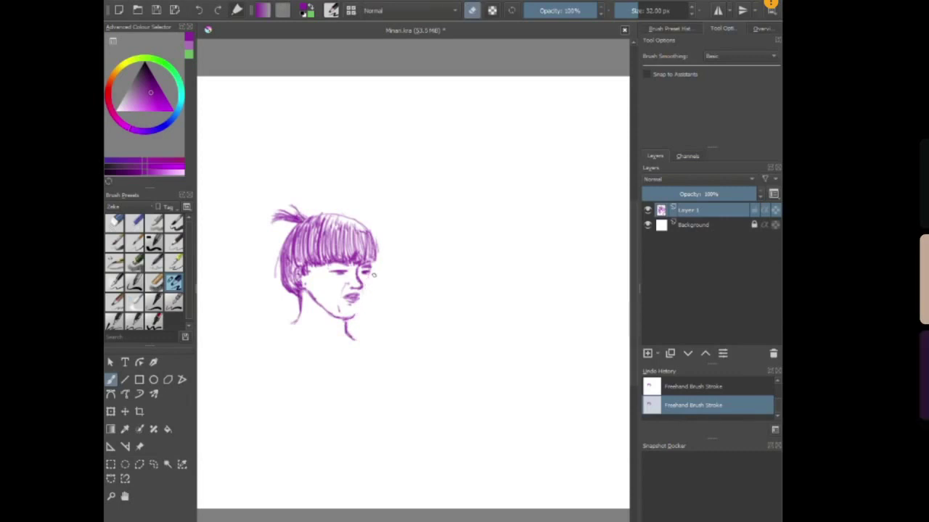
pyautogui.press('e')
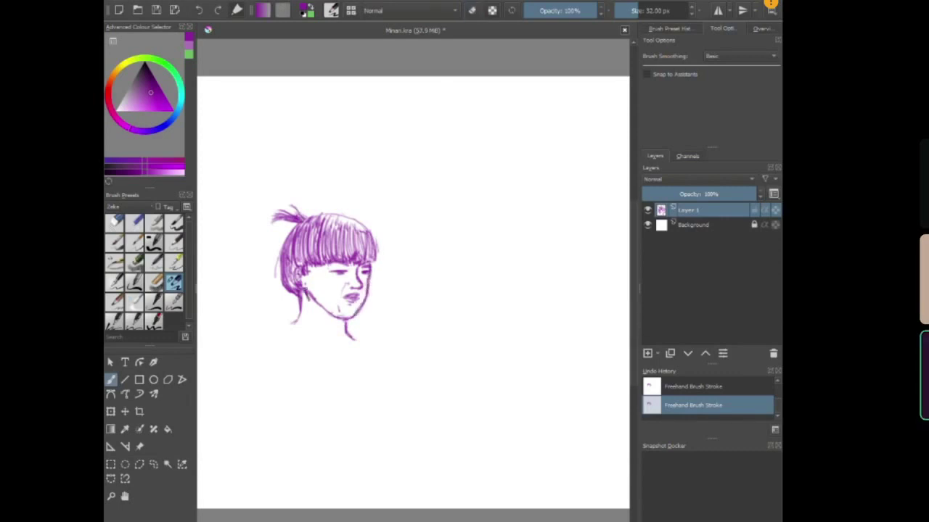
# Erase the stray marks around the girl's chin and jaw.
pyautogui.press('e')
pyautogui.moveTo(317, 299)
pyautogui.mouseDown()
pyautogui.moveTo(333, 313)
pyautogui.moveTo(298, 318)
pyautogui.moveTo(356, 338)
pyautogui.moveTo(454, 317)
pyautogui.moveTo(444, 312)
pyautogui.mouseUp()
pyautogui.press('e')
# Sketch the girl's shoulder and outstretched arm with fist and pointing fingertips.
pyautogui.moveTo(413, 341)
pyautogui.mouseDown()
pyautogui.moveTo(337, 386)
pyautogui.moveTo(268, 356)
pyautogui.mouseUp()
pyautogui.moveTo(327, 353)
pyautogui.mouseDown()
pyautogui.moveTo(274, 328)
pyautogui.moveTo(305, 324)
pyautogui.moveTo(323, 348)
pyautogui.mouseUp()
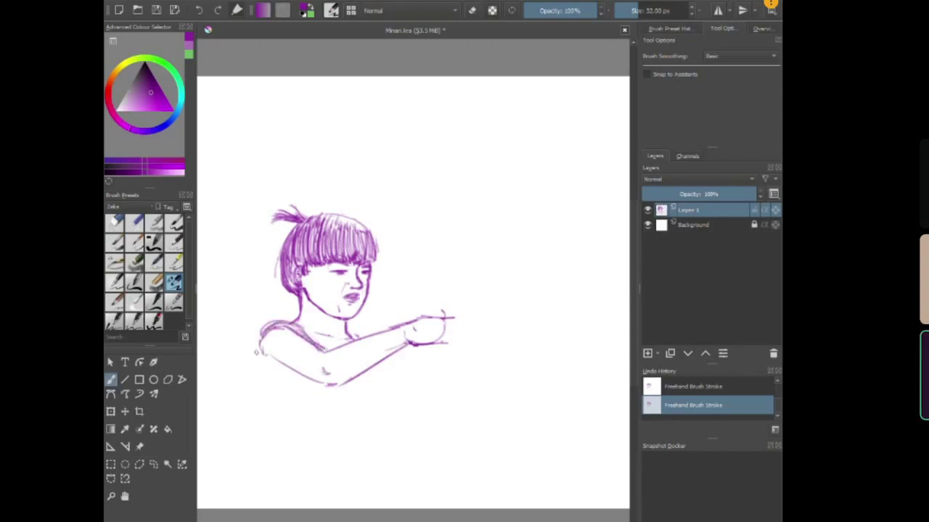
pyautogui.moveTo(260, 338); pyautogui.dragTo(289, 383)
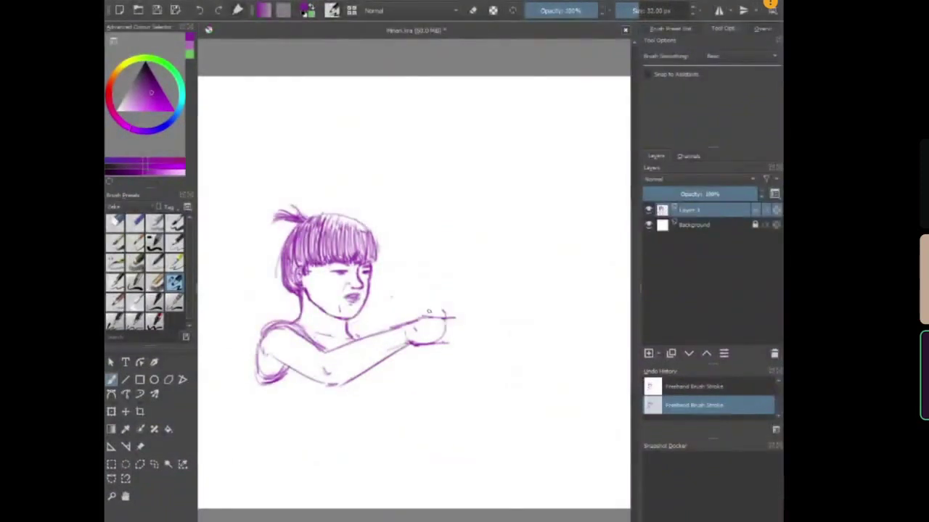
pyautogui.moveTo(441, 318); pyautogui.dragTo(465, 324)
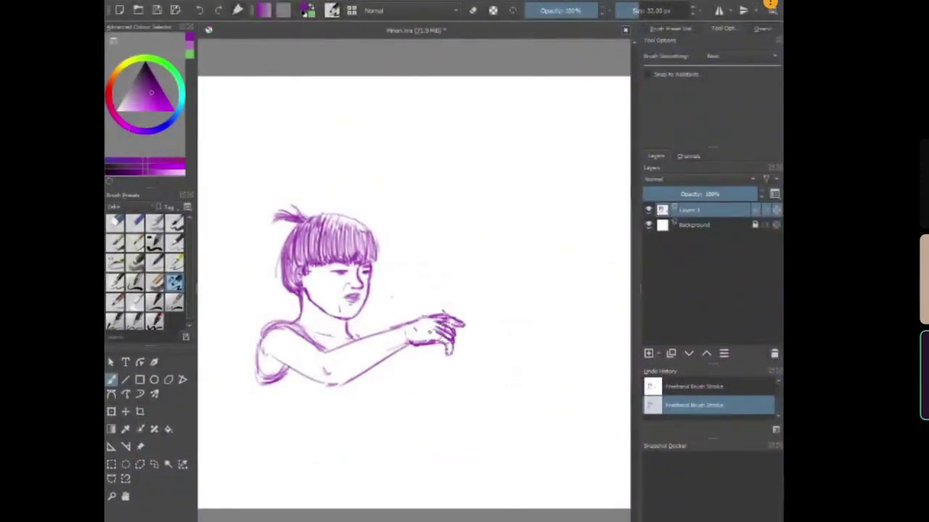
pyautogui.press('e')
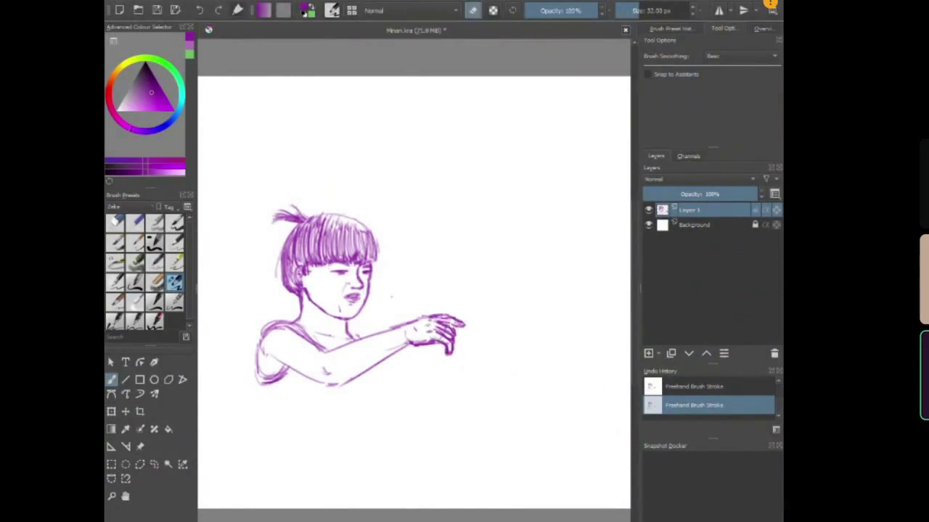
pyautogui.press('e')
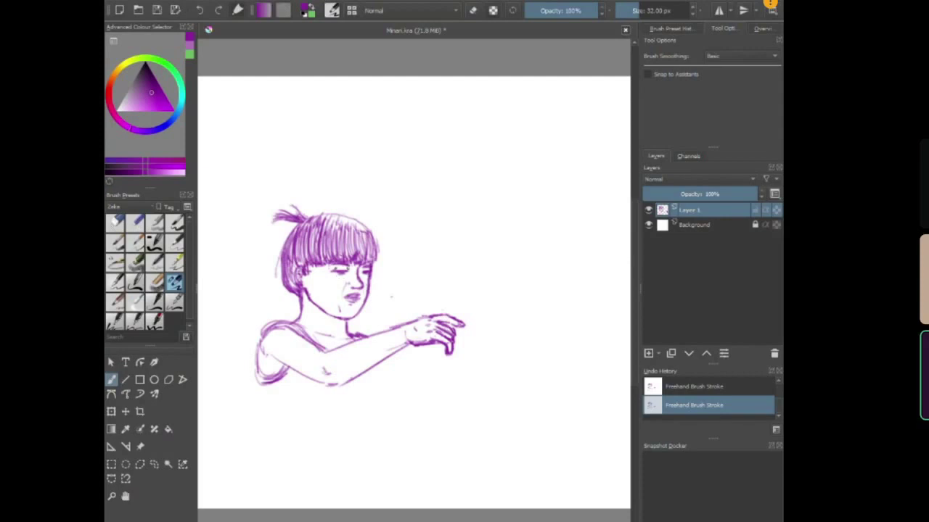
pyautogui.hotkey('ctrl', 'z')
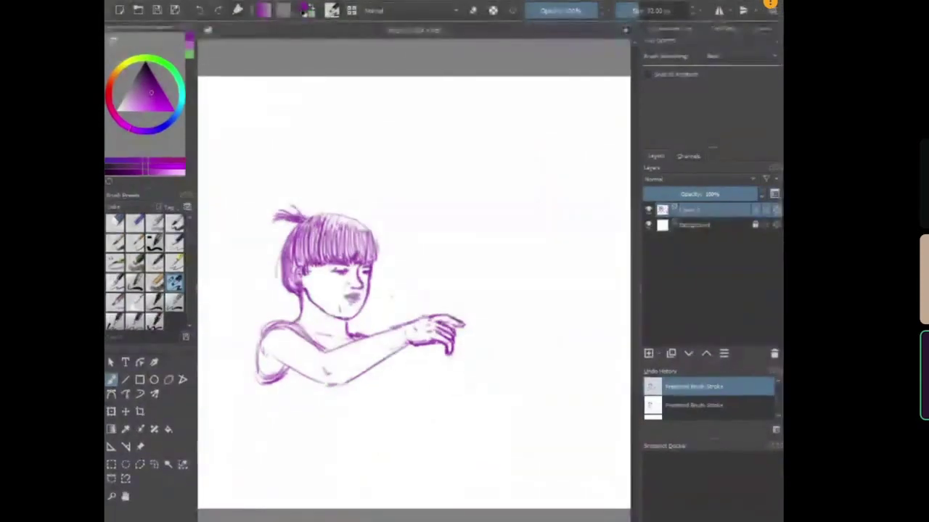
pyautogui.hotkey('ctrl', 'shift', 'z')
pyautogui.press('e')
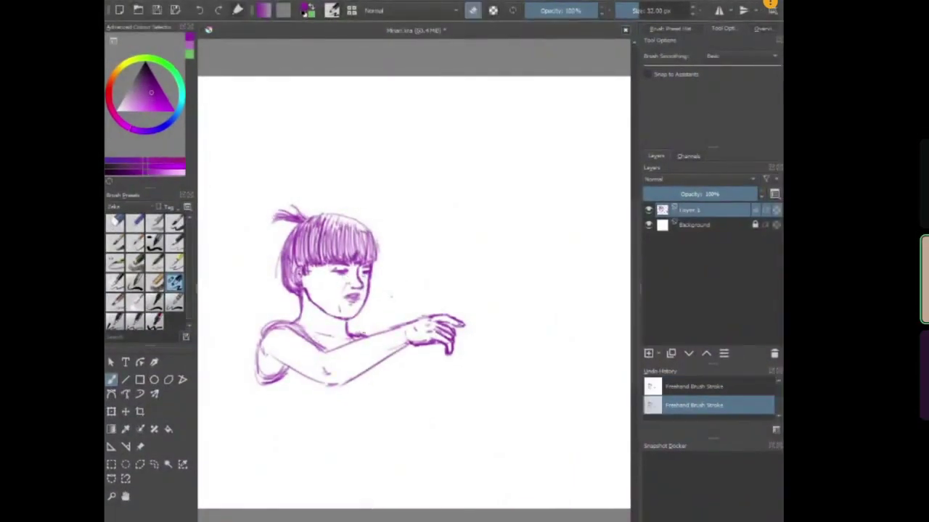
pyautogui.press('e')
# Outline the girl's lower torso and hatch shading across her mid torso.
pyautogui.moveTo(372, 366)
pyautogui.mouseDown()
pyautogui.moveTo(359, 421)
pyautogui.moveTo(368, 457)
pyautogui.mouseUp()
pyautogui.moveTo(283, 380)
pyautogui.mouseDown()
pyautogui.moveTo(257, 406)
pyautogui.moveTo(263, 438)
pyautogui.moveTo(355, 458)
pyautogui.mouseUp()
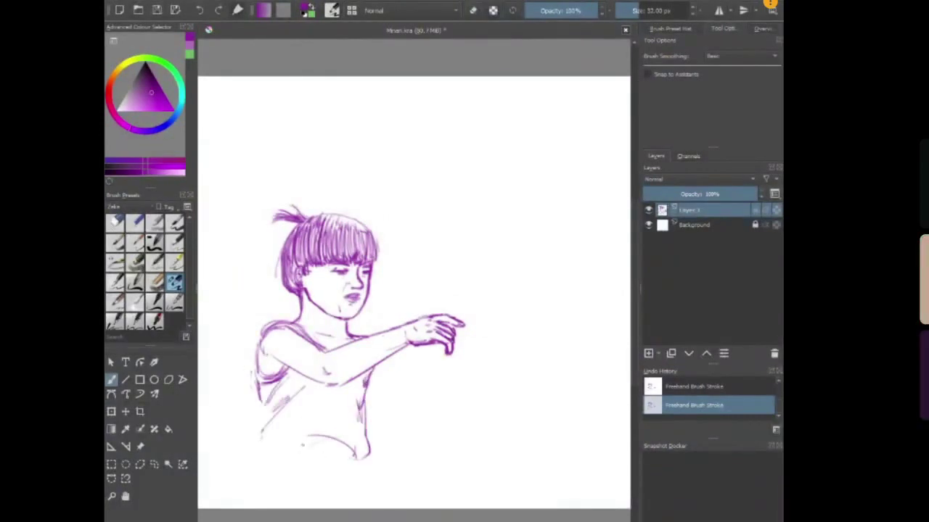
pyautogui.moveTo(318, 427)
pyautogui.mouseDown()
pyautogui.moveTo(341, 418)
pyautogui.moveTo(330, 422)
pyautogui.mouseUp()
pyautogui.moveTo(357, 384)
pyautogui.mouseDown()
pyautogui.moveTo(312, 413)
pyautogui.moveTo(359, 437)
pyautogui.mouseUp()
pyautogui.moveTo(367, 435); pyautogui.dragTo(357, 460)
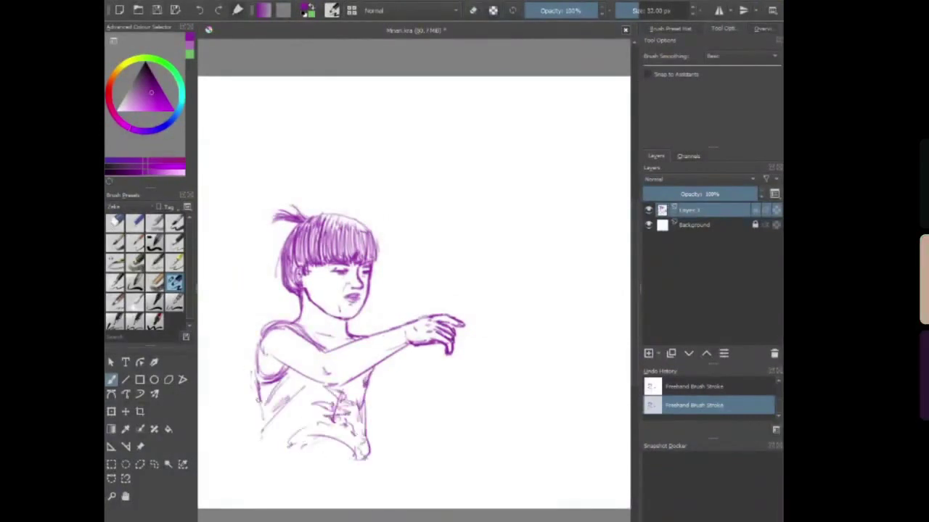
# Draw a small hand resting at the girl's left hip.
pyautogui.moveTo(265, 404)
pyautogui.mouseDown()
pyautogui.moveTo(245, 438)
pyautogui.moveTo(256, 440)
pyautogui.mouseUp()
pyautogui.moveTo(262, 433); pyautogui.dragTo(255, 445)
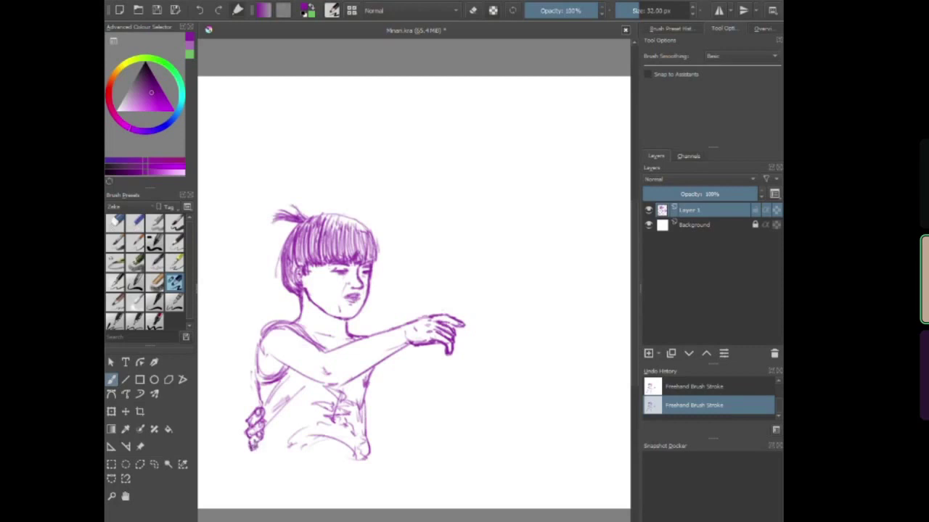
pyautogui.hotkey('ctrl', 'z')
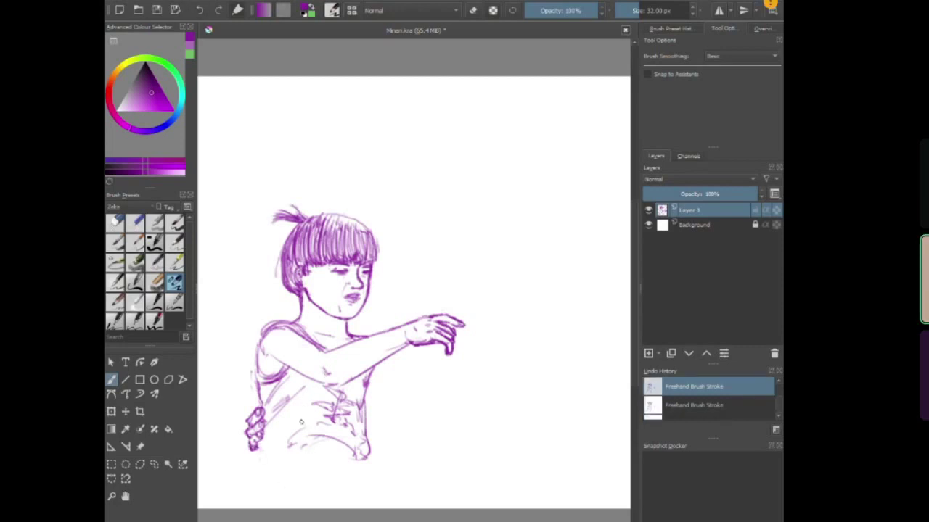
pyautogui.hotkey('ctrl', 'shift', 'z')
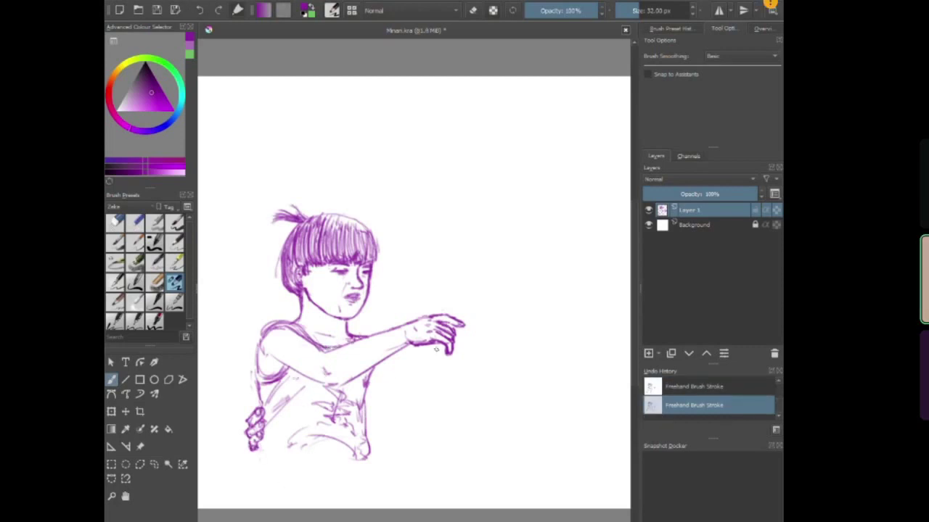
# Add long lines down the torso's right side and begin the man's shoulder line.
pyautogui.moveTo(386, 394); pyautogui.dragTo(377, 434)
pyautogui.moveTo(380, 460); pyautogui.dragTo(391, 461)
pyautogui.moveTo(386, 392); pyautogui.dragTo(383, 410)
pyautogui.moveTo(404, 378); pyautogui.dragTo(406, 441)
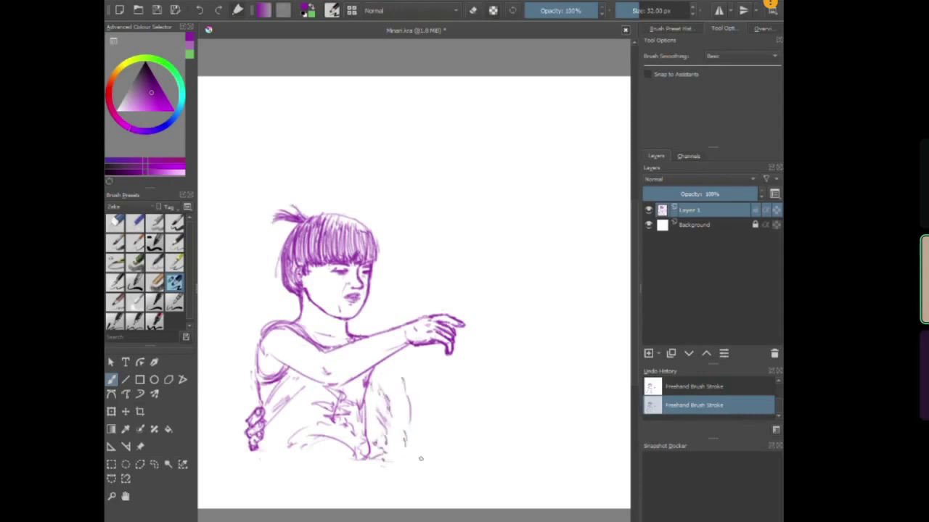
pyautogui.moveTo(423, 351)
pyautogui.mouseDown()
pyautogui.moveTo(467, 383)
pyautogui.moveTo(454, 470)
pyautogui.moveTo(491, 362)
pyautogui.moveTo(517, 353)
pyautogui.moveTo(518, 367)
pyautogui.mouseUp()
# Draw short strokes rising from the girl's fingers toward the man's head.
pyautogui.moveTo(430, 316); pyautogui.dragTo(446, 295)
pyautogui.hotkey('ctrl', 'z')
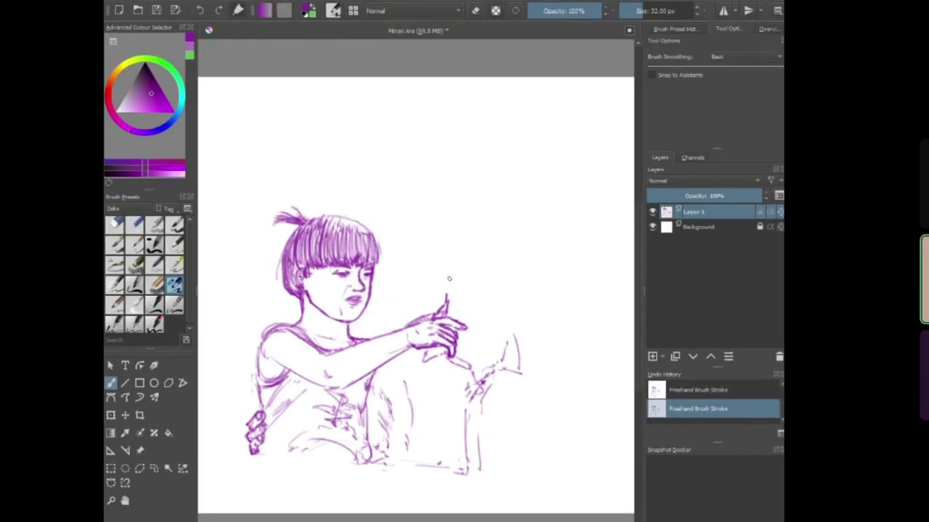
pyautogui.moveTo(443, 291)
pyautogui.mouseDown()
pyautogui.moveTo(428, 275)
pyautogui.moveTo(432, 268)
pyautogui.moveTo(449, 284)
pyautogui.moveTo(426, 280)
pyautogui.moveTo(449, 289)
pyautogui.moveTo(428, 266)
pyautogui.moveTo(454, 287)
pyautogui.moveTo(439, 262)
pyautogui.moveTo(442, 286)
pyautogui.moveTo(432, 284)
pyautogui.moveTo(443, 254)
pyautogui.moveTo(457, 276)
pyautogui.moveTo(460, 240)
pyautogui.moveTo(463, 252)
pyautogui.moveTo(441, 257)
pyautogui.moveTo(423, 280)
pyautogui.moveTo(438, 295)
pyautogui.mouseUp()
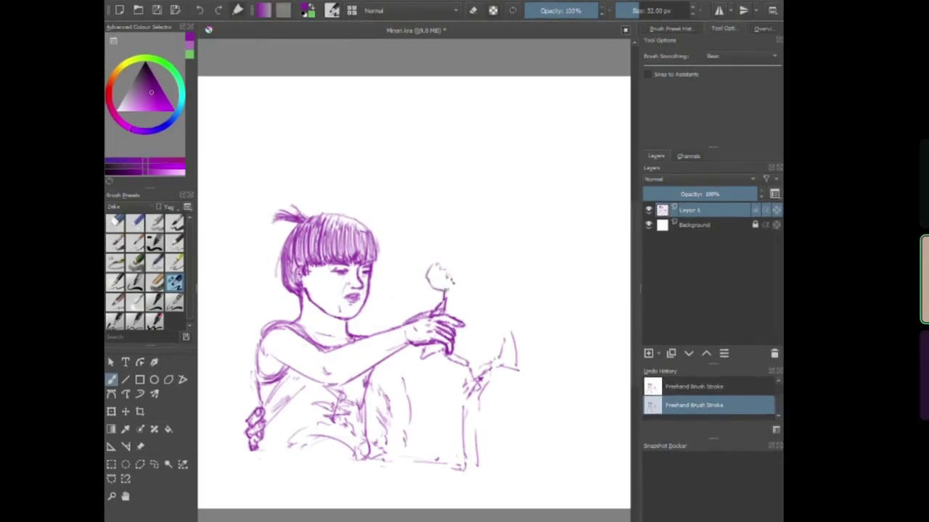
pyautogui.press('e')
pyautogui.press('e')
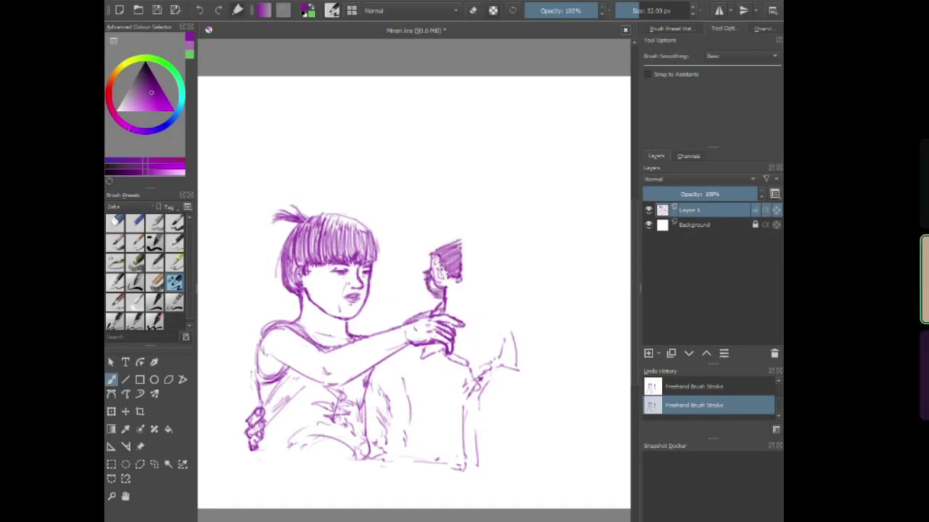
# Draw the cap's long brim and the arched crown over the man's head.
pyautogui.moveTo(435, 247)
pyautogui.mouseDown()
pyautogui.moveTo(501, 227)
pyautogui.moveTo(508, 240)
pyautogui.moveTo(551, 240)
pyautogui.moveTo(427, 250)
pyautogui.mouseUp()
pyautogui.moveTo(467, 220)
pyautogui.mouseDown()
pyautogui.moveTo(445, 227)
pyautogui.moveTo(427, 217)
pyautogui.mouseUp()
pyautogui.moveTo(428, 222)
pyautogui.mouseDown()
pyautogui.moveTo(433, 209)
pyautogui.moveTo(485, 190)
pyautogui.moveTo(519, 226)
pyautogui.mouseUp()
pyautogui.hotkey('ctrl', 'z')
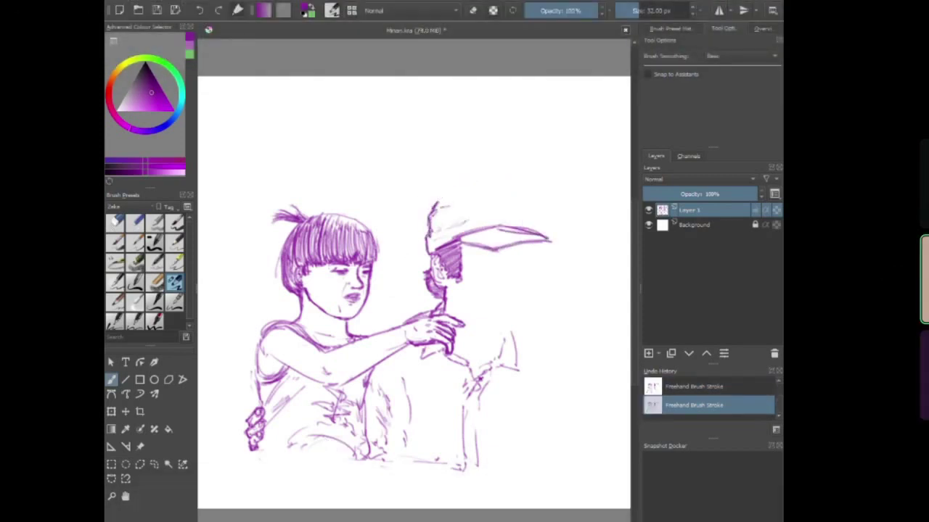
pyautogui.moveTo(433, 217)
pyautogui.mouseDown()
pyautogui.moveTo(487, 195)
pyautogui.moveTo(512, 226)
pyautogui.mouseUp()
pyautogui.moveTo(501, 186); pyautogui.dragTo(447, 191)
pyautogui.moveTo(462, 190)
pyautogui.mouseDown()
pyautogui.moveTo(430, 203)
pyautogui.moveTo(451, 238)
pyautogui.mouseUp()
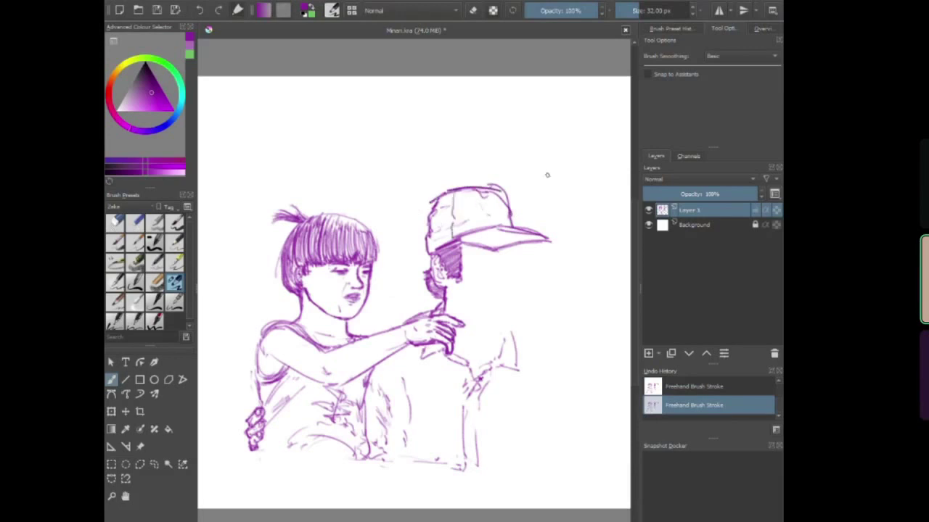
# Trim the cap's top outline and hatch shading on the cap's left side.
pyautogui.press('e')
pyautogui.moveTo(496, 190)
pyautogui.mouseDown()
pyautogui.moveTo(466, 195)
pyautogui.moveTo(510, 209)
pyautogui.mouseUp()
pyautogui.press('e')
pyautogui.press('e')
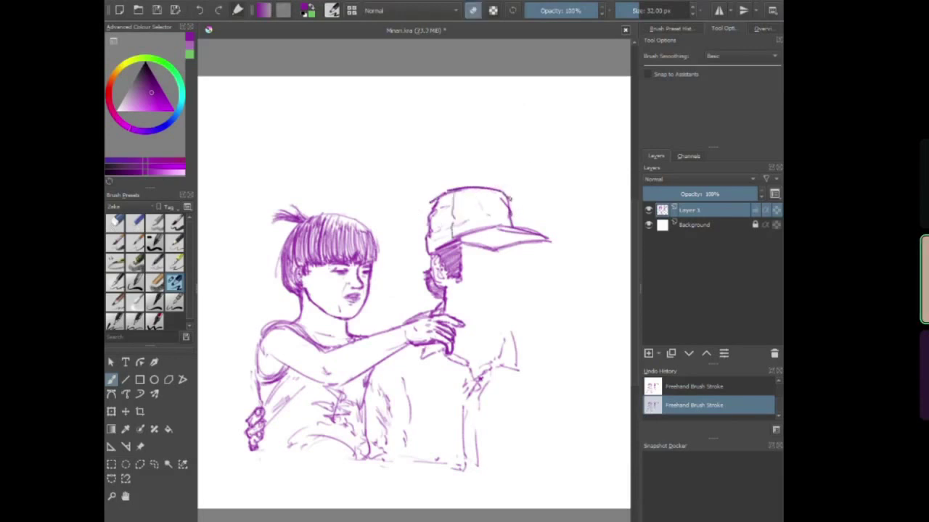
pyautogui.press('e')
pyautogui.moveTo(431, 251)
pyautogui.mouseDown()
pyautogui.moveTo(470, 219)
pyautogui.moveTo(455, 213)
pyautogui.moveTo(473, 210)
pyautogui.moveTo(452, 199)
pyautogui.mouseUp()
pyautogui.moveTo(431, 228)
pyautogui.mouseDown()
pyautogui.moveTo(467, 210)
pyautogui.moveTo(458, 216)
pyautogui.mouseUp()
pyautogui.press('e')
pyautogui.press('e')
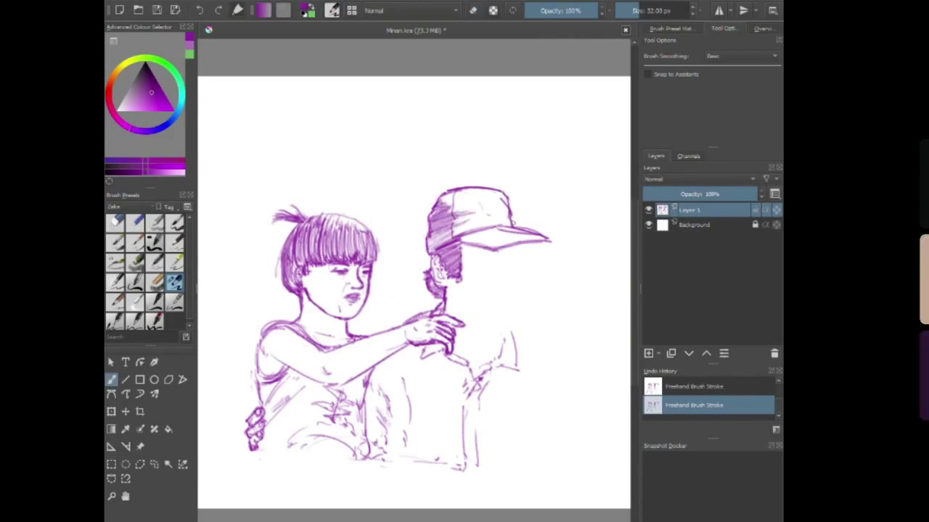
# Draw the man's eye, nose and mouth, and redraw the cap's curved top.
pyautogui.moveTo(499, 265)
pyautogui.mouseDown()
pyautogui.moveTo(511, 274)
pyautogui.moveTo(499, 251)
pyautogui.mouseUp()
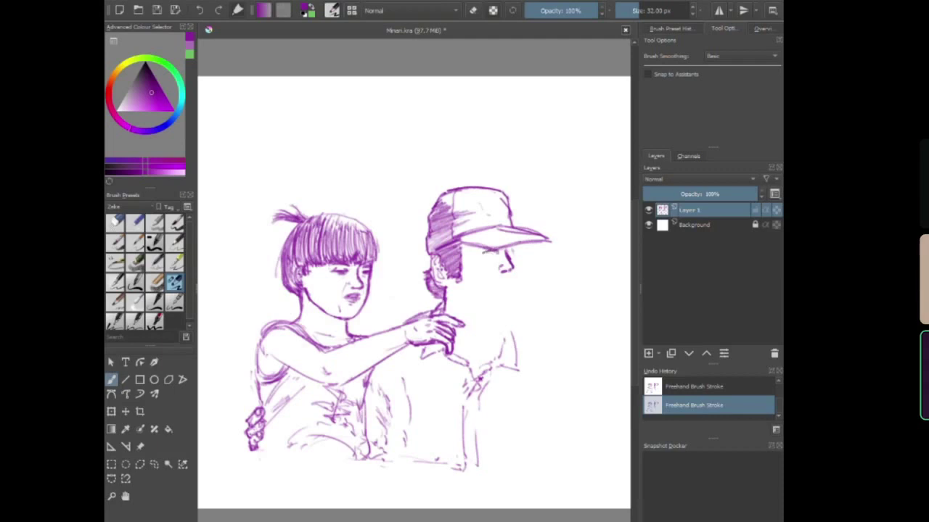
pyautogui.press('e')
pyautogui.moveTo(445, 188); pyautogui.dragTo(499, 193)
pyautogui.press('e')
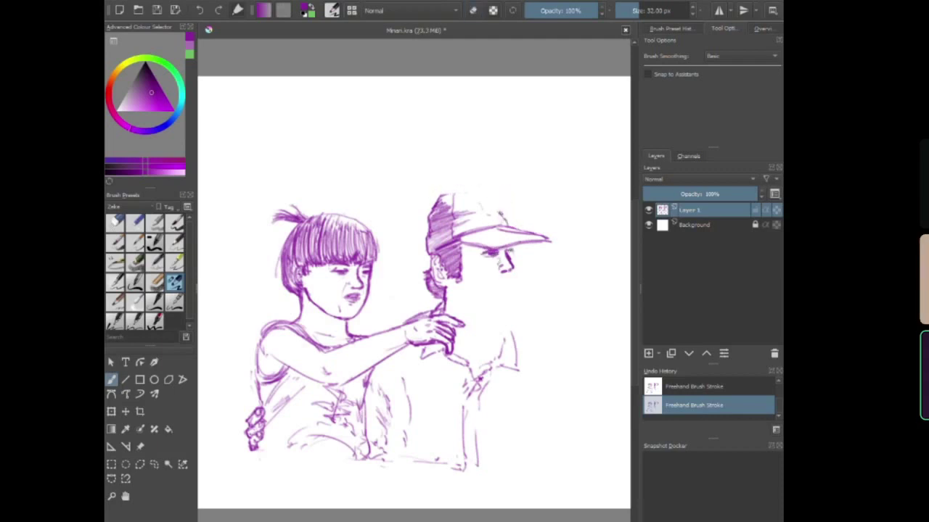
pyautogui.moveTo(439, 198)
pyautogui.mouseDown()
pyautogui.moveTo(505, 215)
pyautogui.moveTo(489, 193)
pyautogui.mouseUp()
pyautogui.press('e')
pyautogui.press('e')
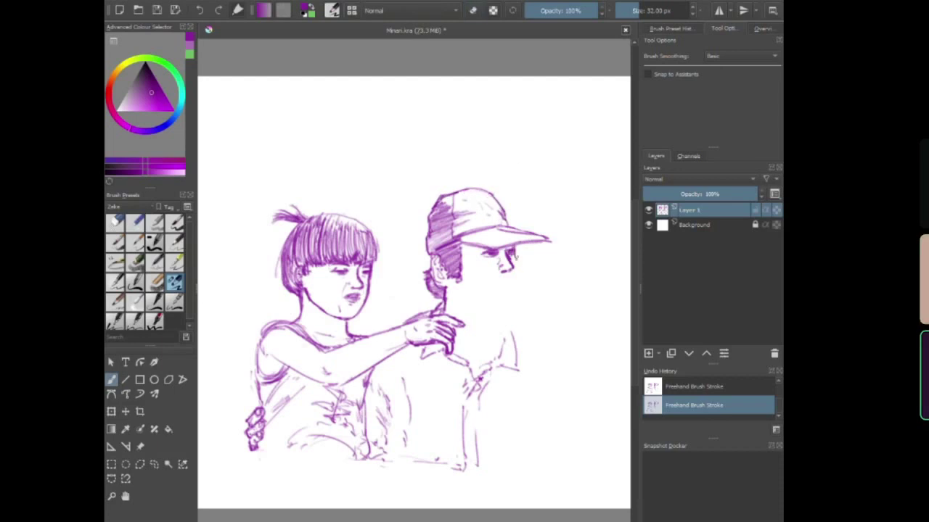
# Draw the man's jaw, chin, mouth and neck.
pyautogui.moveTo(514, 255)
pyautogui.mouseDown()
pyautogui.moveTo(509, 305)
pyautogui.moveTo(478, 309)
pyautogui.mouseUp()
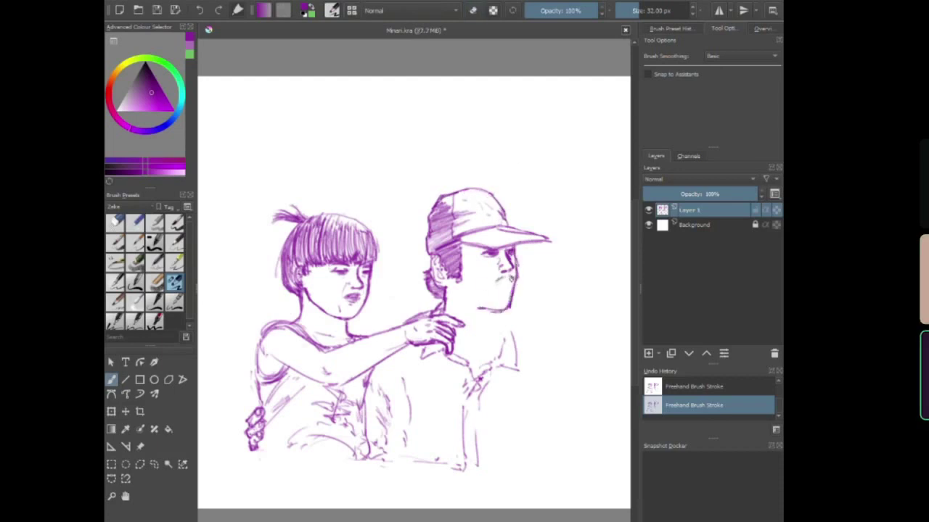
pyautogui.hotkey('ctrl', 'z')
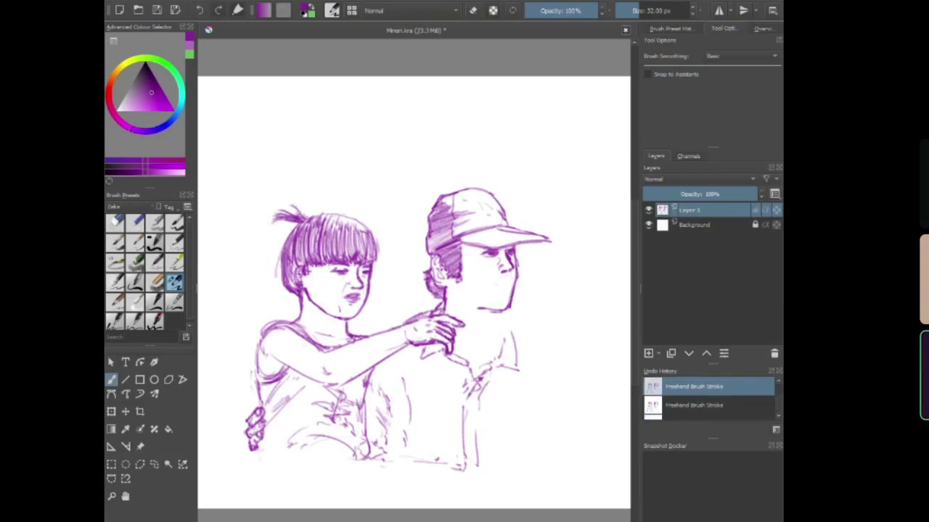
pyautogui.moveTo(496, 277); pyautogui.dragTo(511, 279)
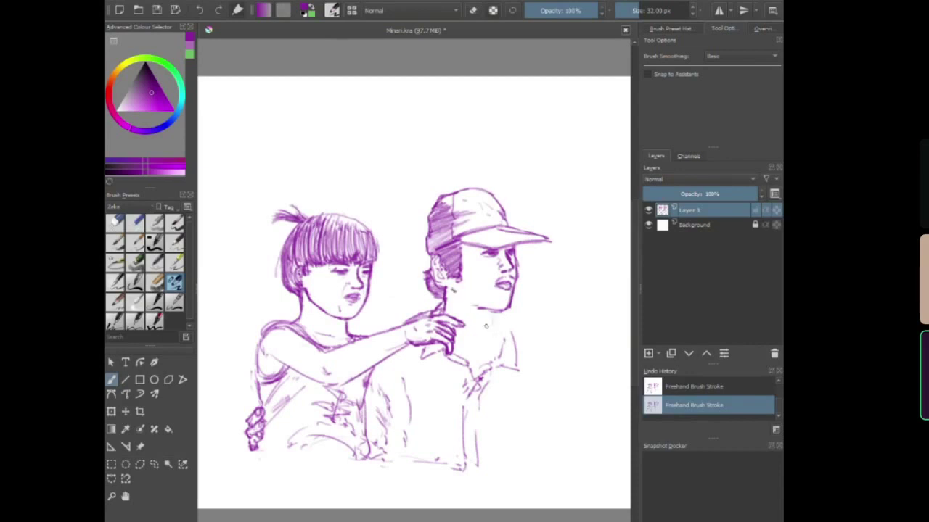
pyautogui.moveTo(486, 311)
pyautogui.mouseDown()
pyautogui.moveTo(484, 328)
pyautogui.moveTo(501, 341)
pyautogui.moveTo(538, 335)
pyautogui.mouseUp()
pyautogui.hotkey('ctrl', 'z')
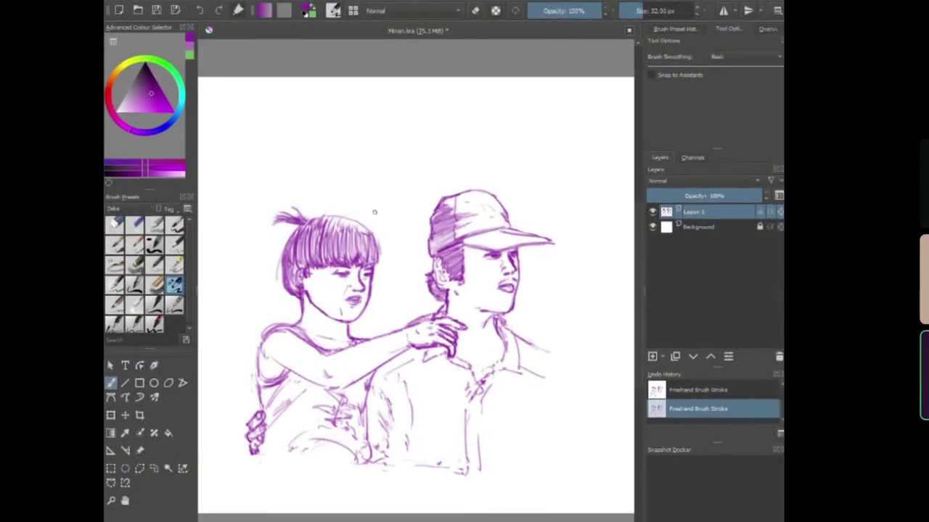
# Outline the man's shirt and fist gripping a long diagonal stick, adding moustache details.
pyautogui.moveTo(555, 354)
pyautogui.mouseDown()
pyautogui.moveTo(567, 370)
pyautogui.moveTo(578, 449)
pyautogui.moveTo(554, 476)
pyautogui.moveTo(563, 497)
pyautogui.moveTo(562, 484)
pyautogui.mouseUp()
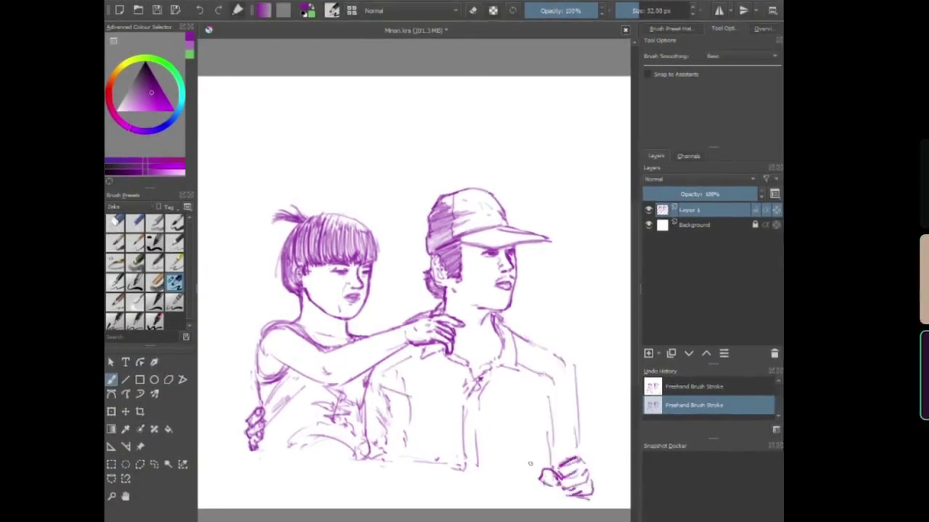
pyautogui.moveTo(490, 438); pyautogui.dragTo(546, 455)
pyautogui.moveTo(519, 284); pyautogui.dragTo(556, 463)
pyautogui.moveTo(530, 280); pyautogui.dragTo(568, 457)
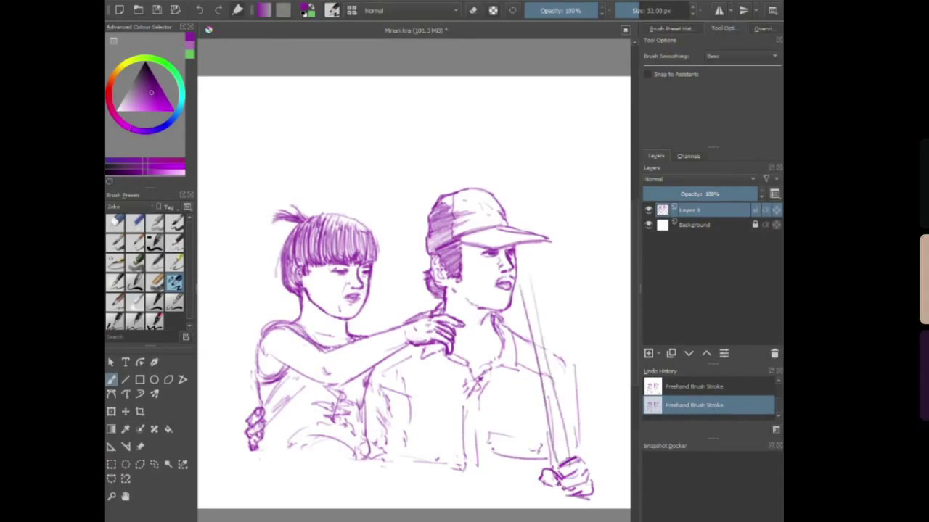
pyautogui.moveTo(512, 275); pyautogui.dragTo(499, 285)
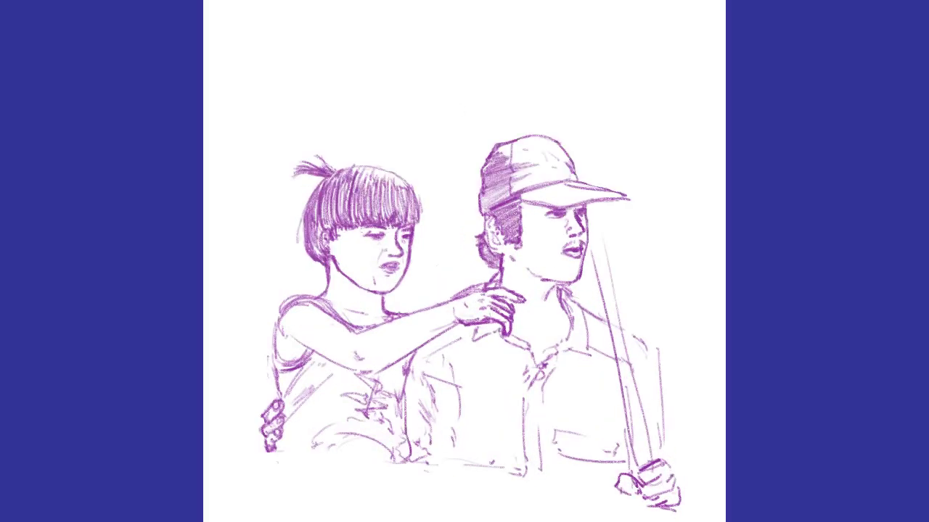